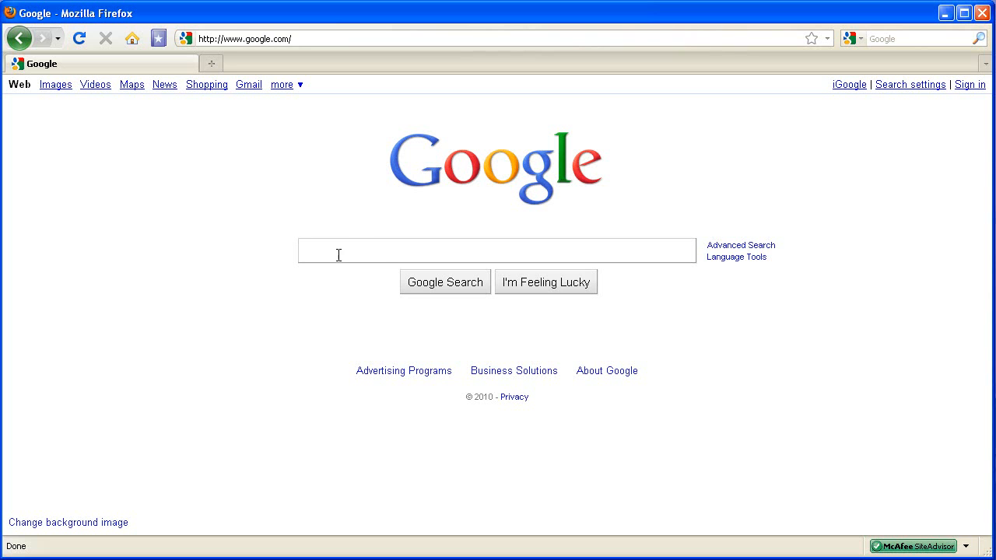
Step: Load the about:config advanced preferences page from the address bar
click(669, 38)
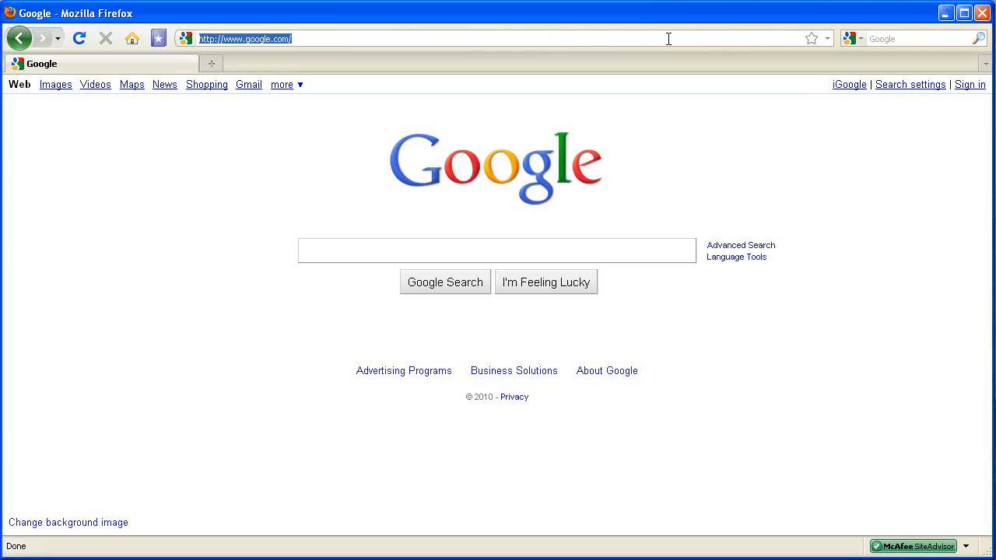
text(about:)
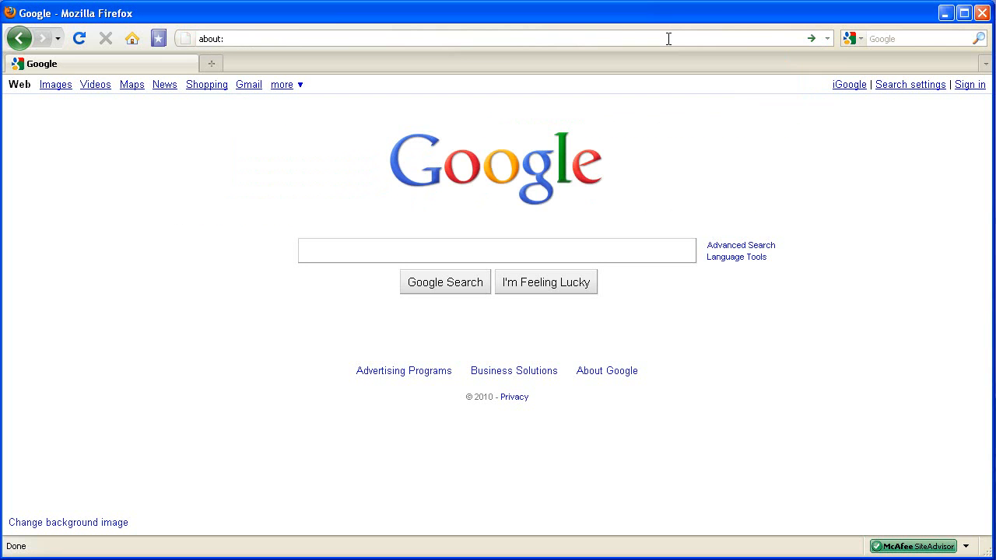
text(config)
key(Return)
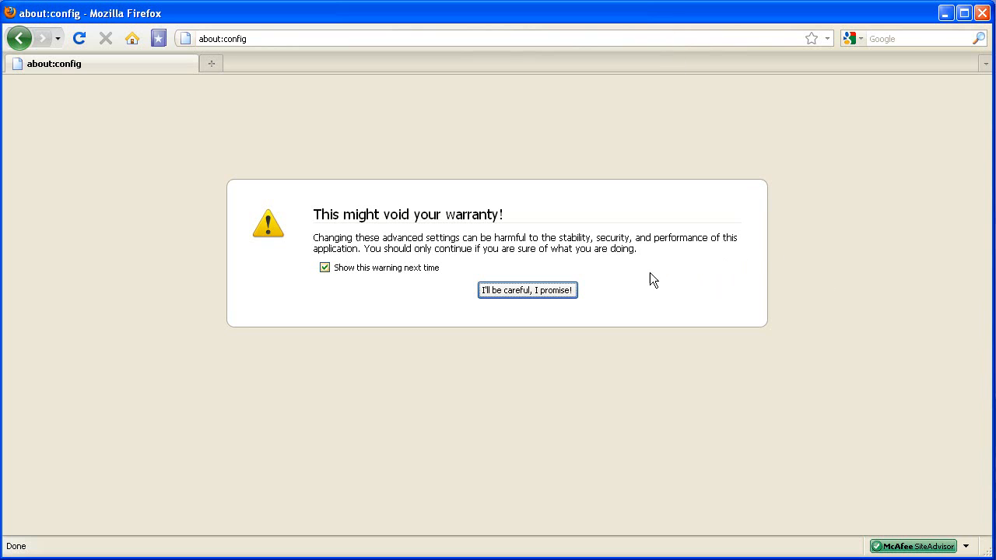
Step: Accept the warranty warning to reveal the full preference list
click(535, 291)
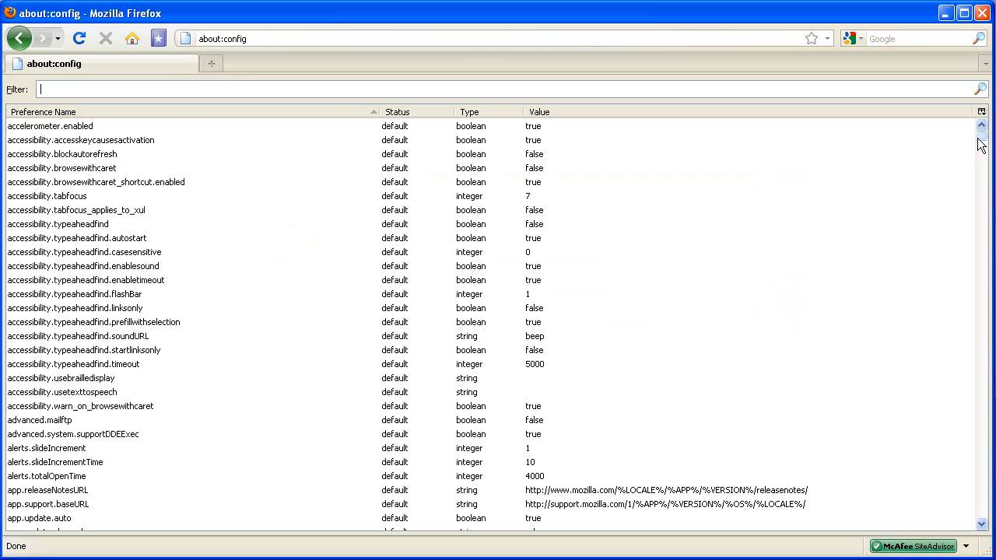
drag(981, 144, 981, 401)
scroll(421, 341, down, 3)
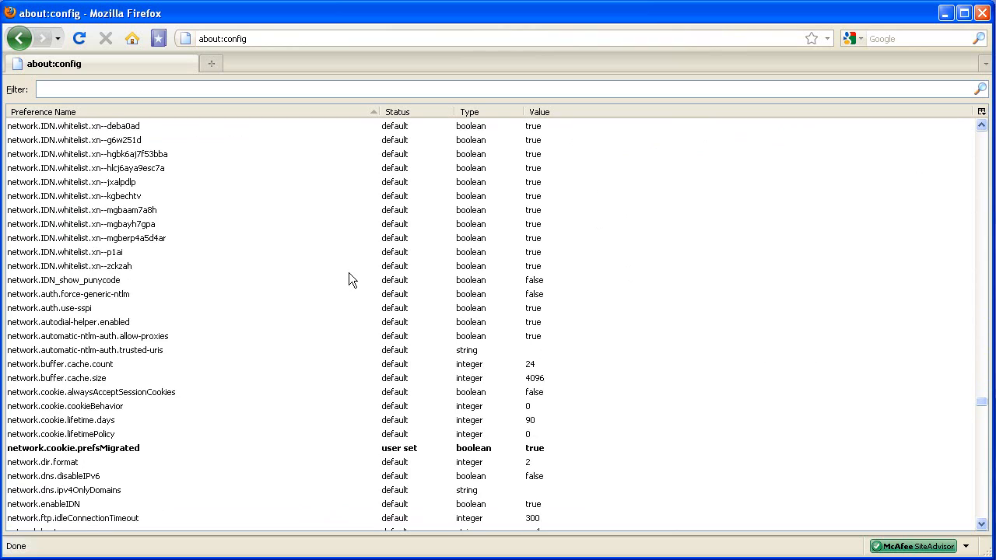
scroll(262, 282, down, 9)
scroll(224, 361, down, 5)
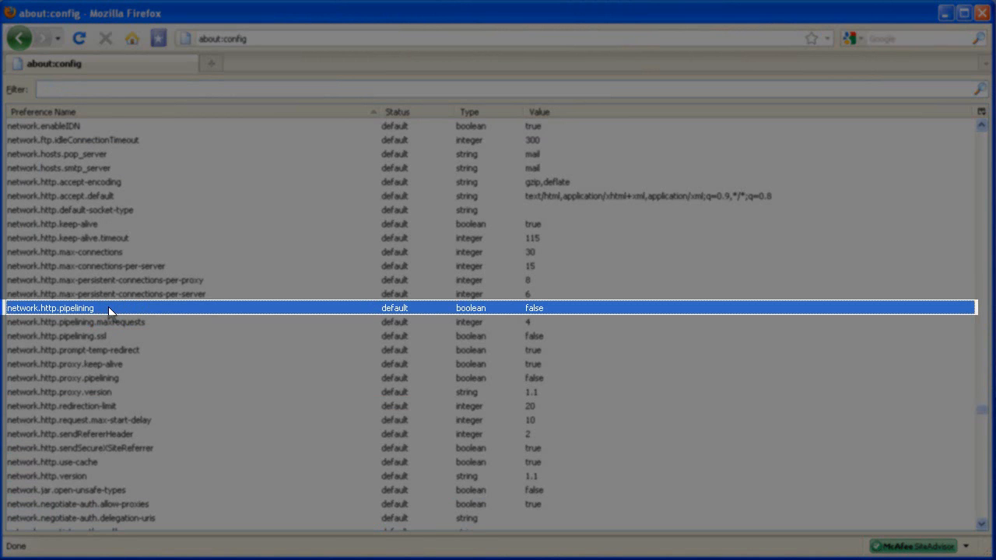
Step: Toggle network.http.pipelining and network.http.proxy.pipelining to true, then select pipelining.maxrequests
right_click(415, 304)
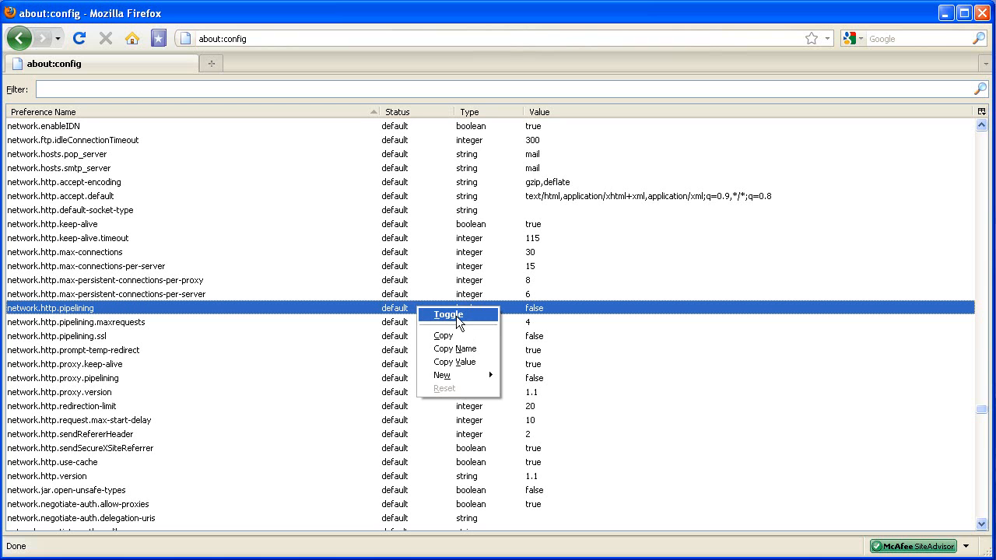
click(435, 312)
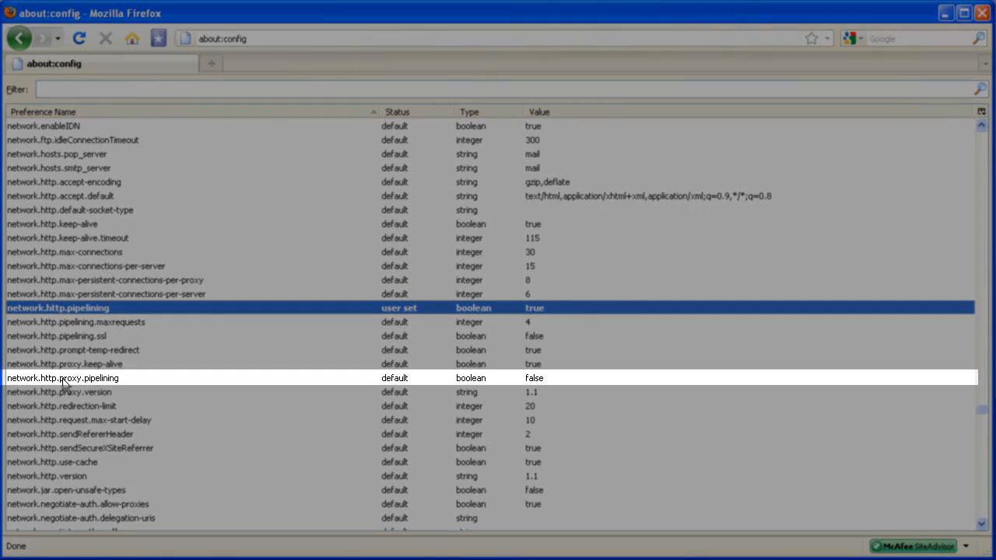
click(66, 382)
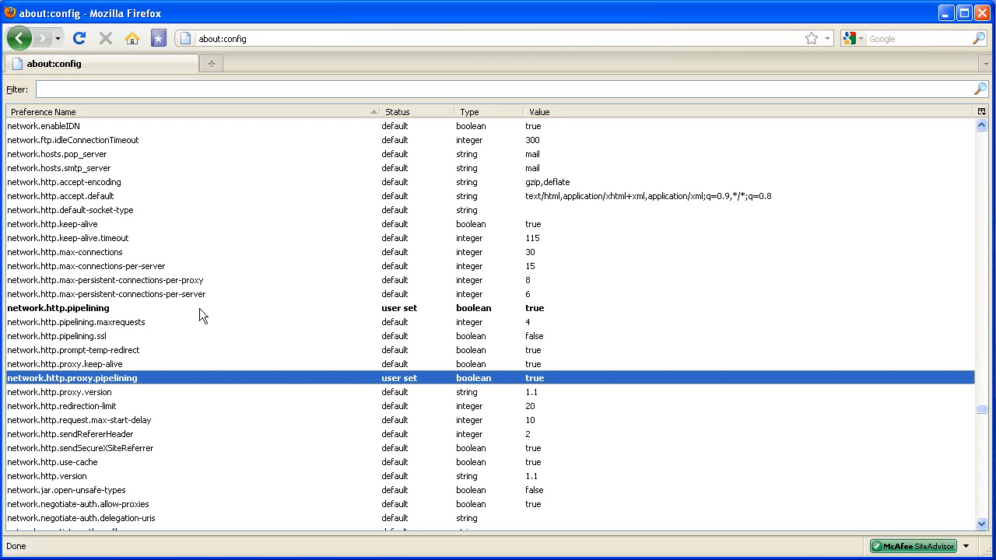
click(72, 311)
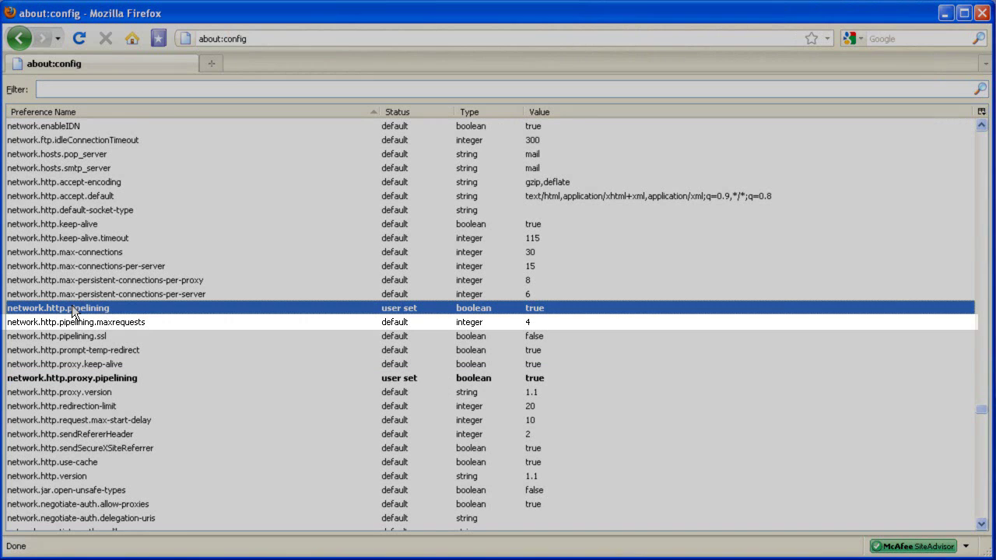
click(78, 322)
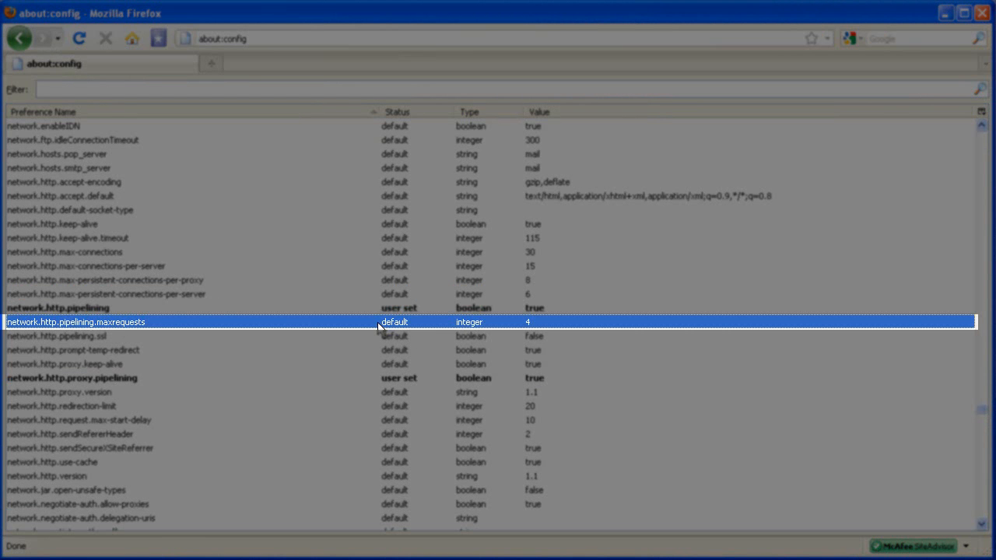
Step: Modify network.http.pipelining.maxrequests from 4 to 30
right_click(378, 321)
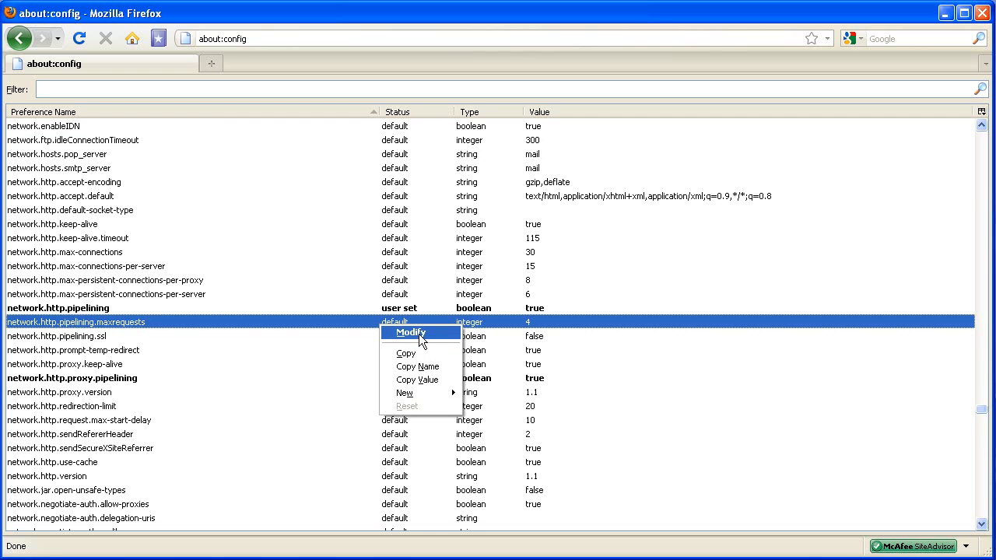
click(419, 334)
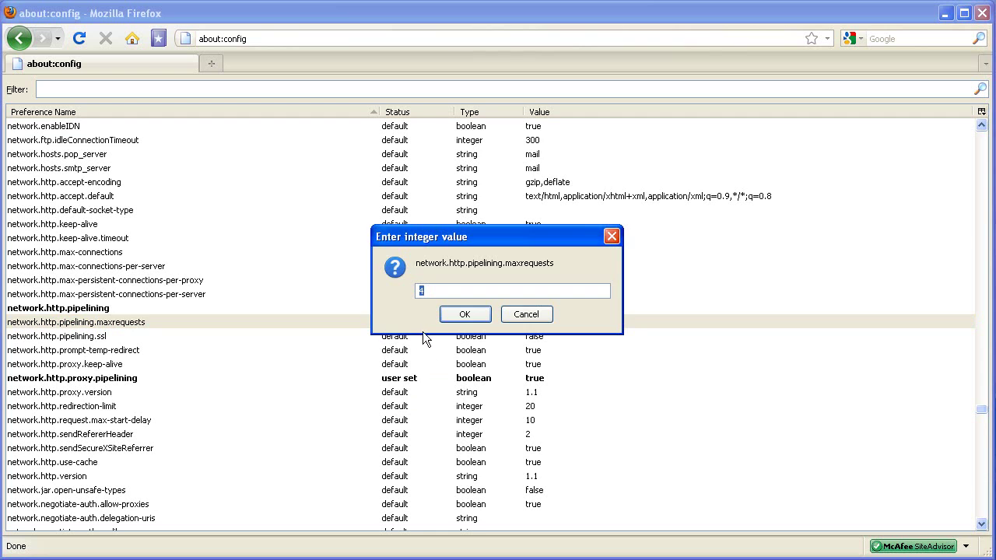
text(30)
click(464, 314)
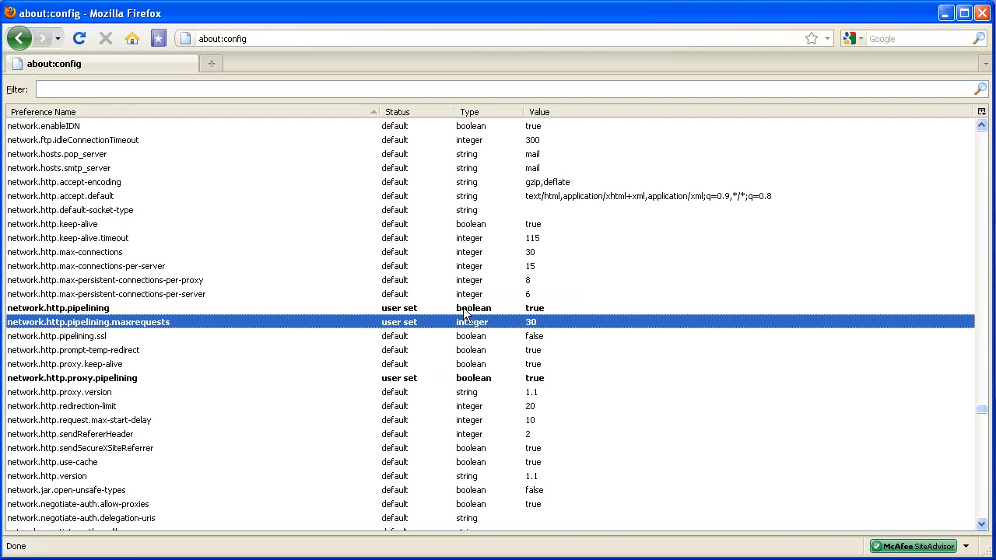
click(434, 303)
Step: Create a new integer preference named nglayout.initialpaint.delay with value 0
right_click(434, 304)
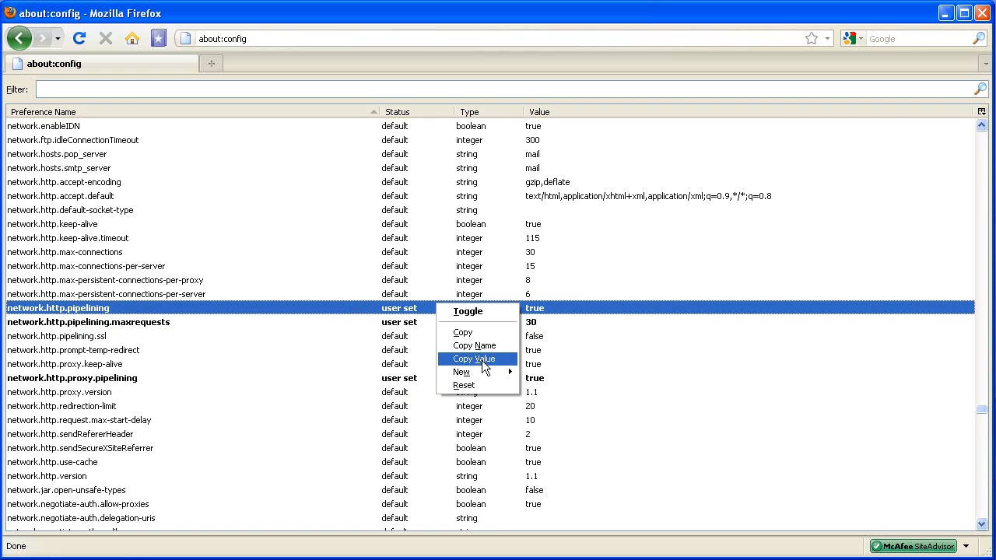
mouse_move(467, 372)
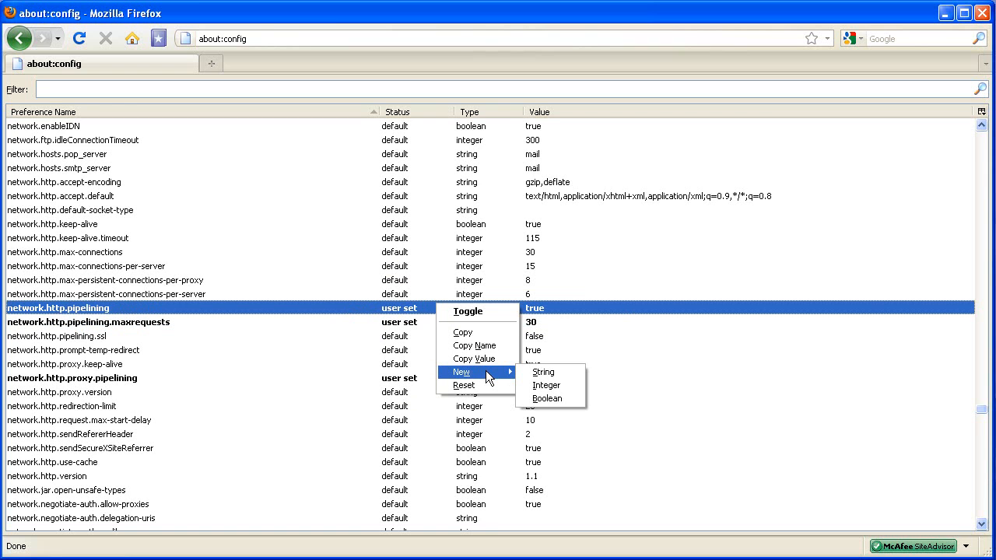
click(572, 389)
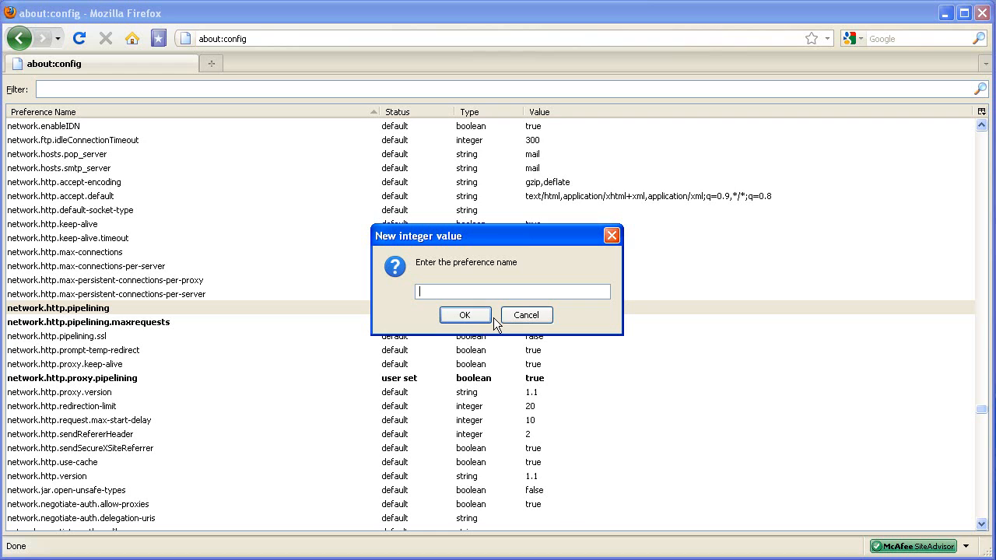
text(nglayout.initialpaint.delay)
click(466, 317)
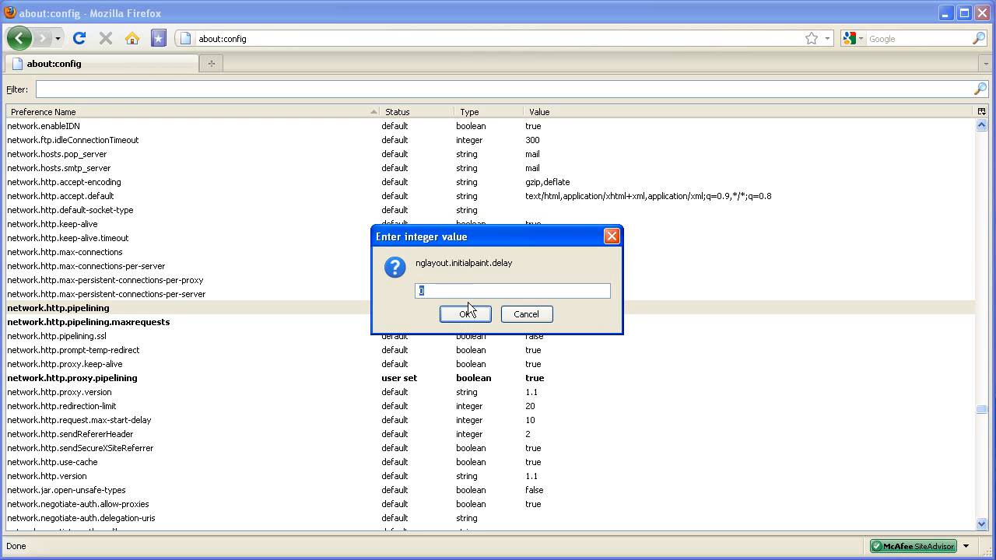
text(0)
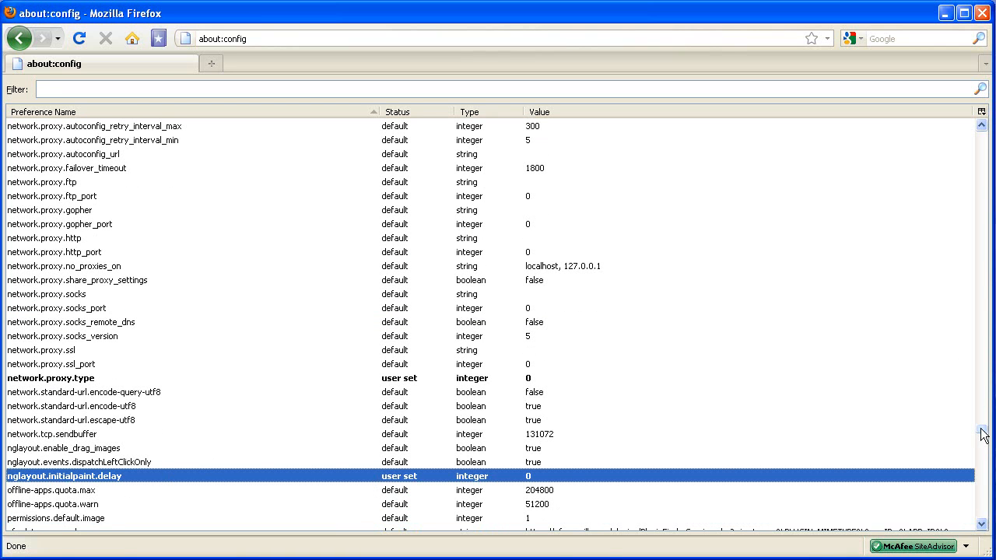
drag(985, 436, 984, 412)
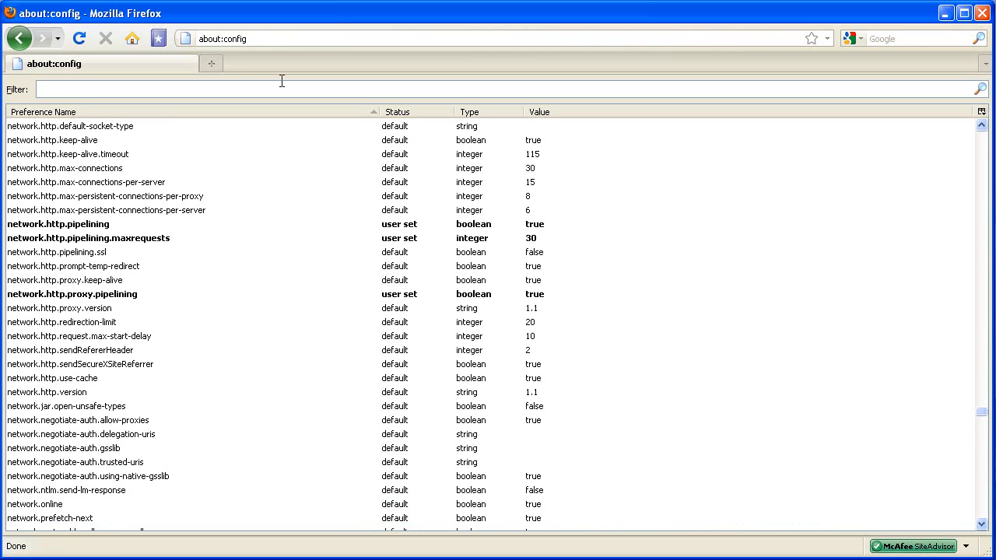
click(123, 240)
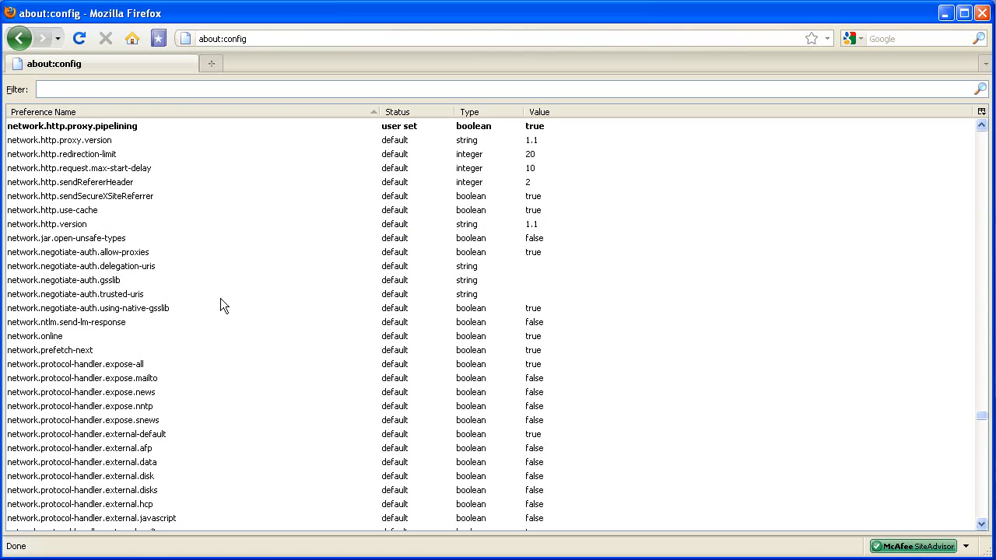
mouse_move(981, 421)
mouse_down()
mouse_move(973, 219)
mouse_move(981, 117)
mouse_up()
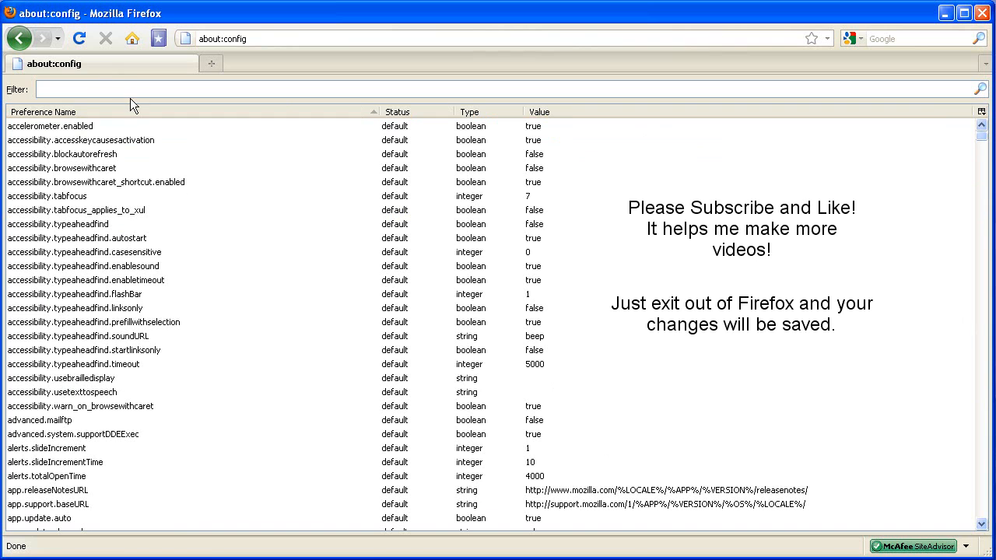